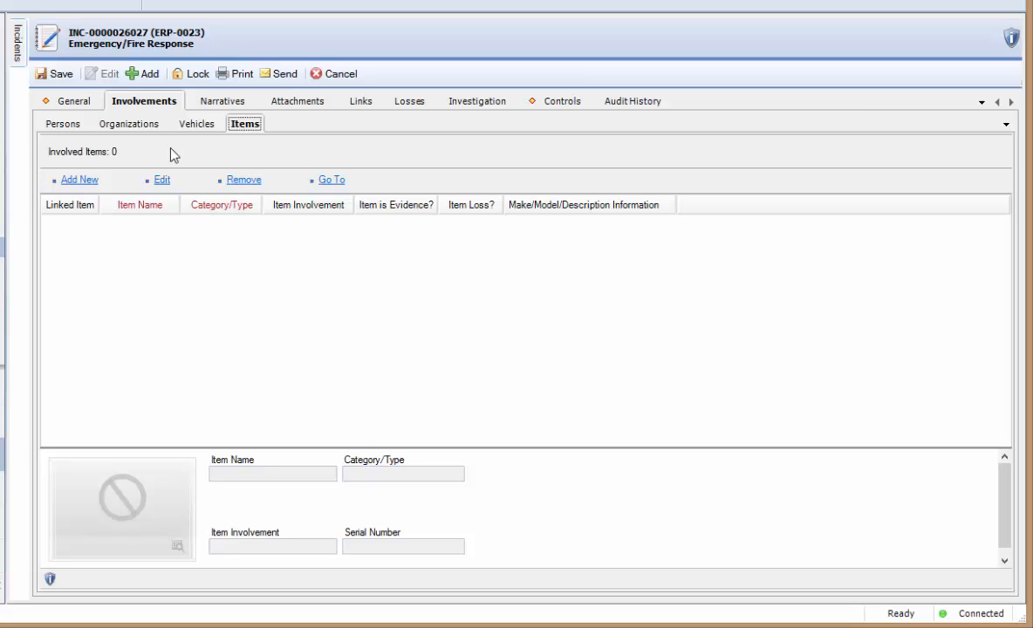
# Add a new involved item to the incident and link it to the existing Computer Hardware item
pyautogui.click(94, 184)
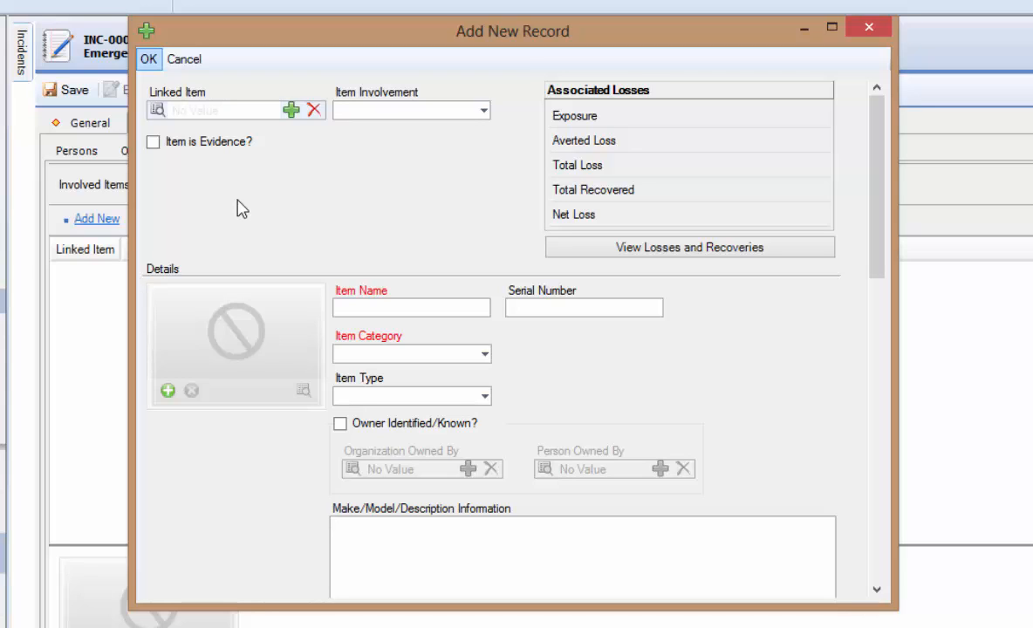
pyautogui.click(194, 108)
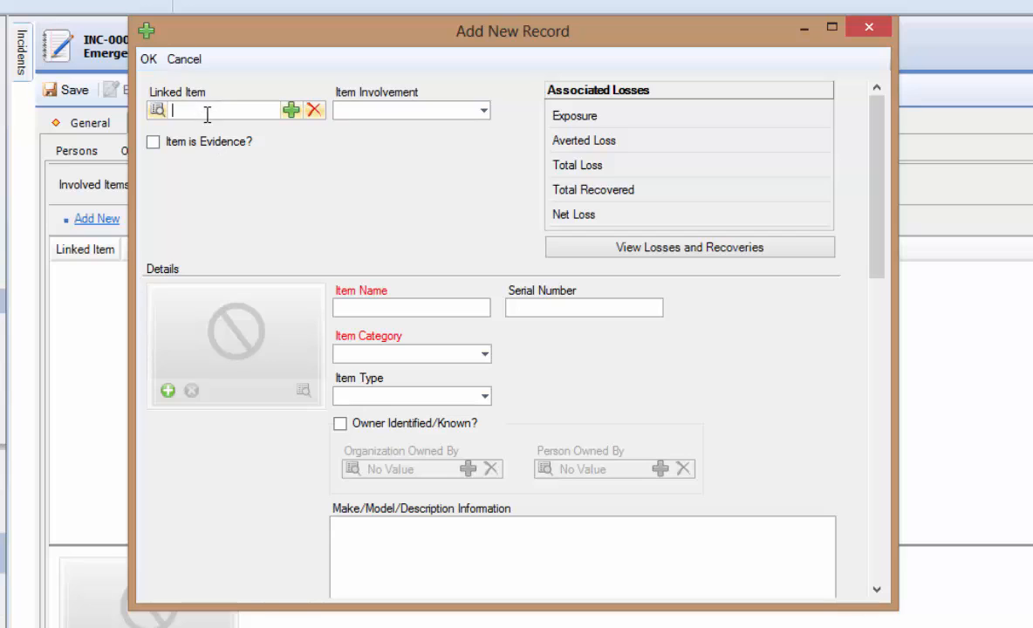
pyautogui.write('com')
pyautogui.press('Down')
pyautogui.press('Down')
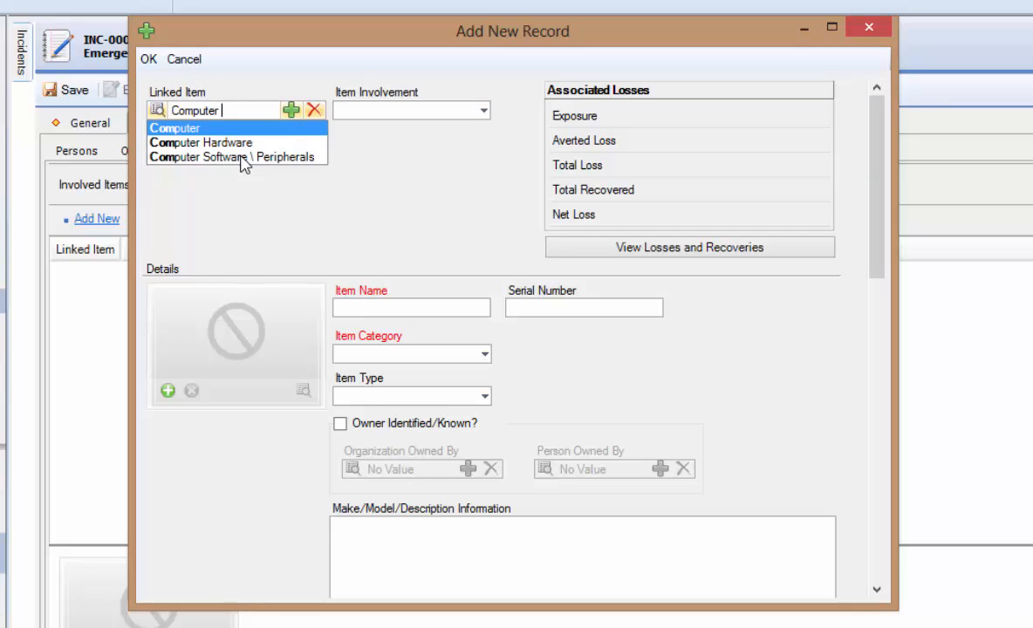
pyautogui.press('Return')
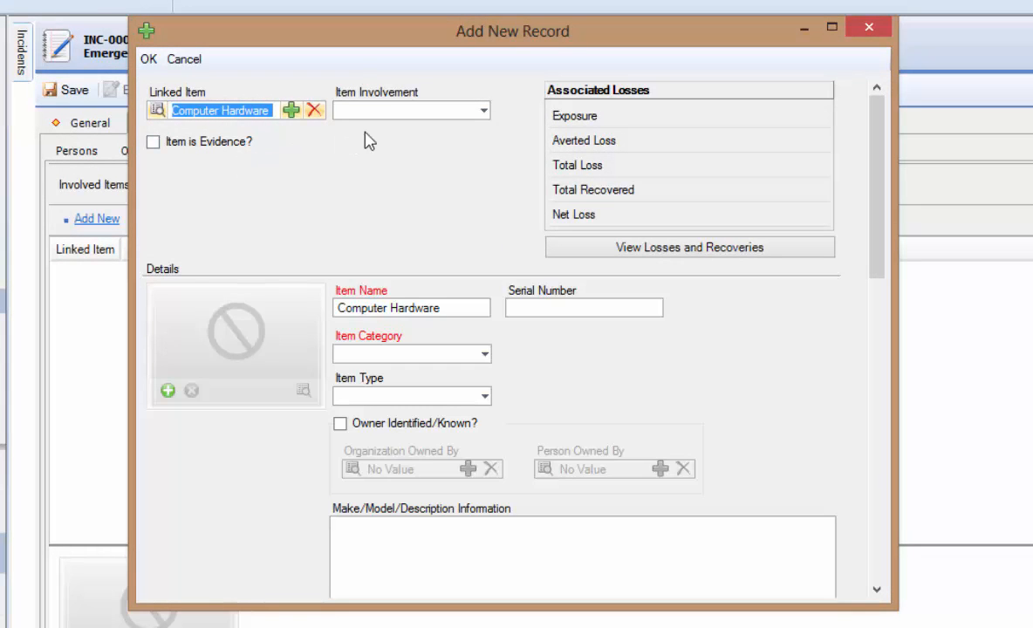
# Set the new item's involvement to Stolen, its category to Corporate and its type to Stolen
pyautogui.click(479, 112)
pyautogui.click(483, 111)
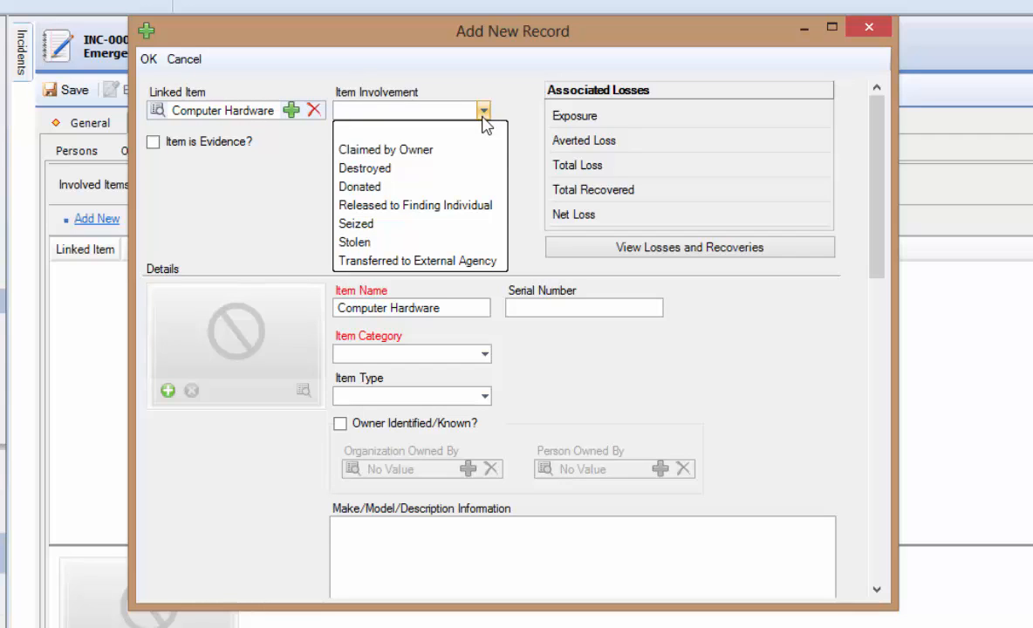
pyautogui.click(479, 243)
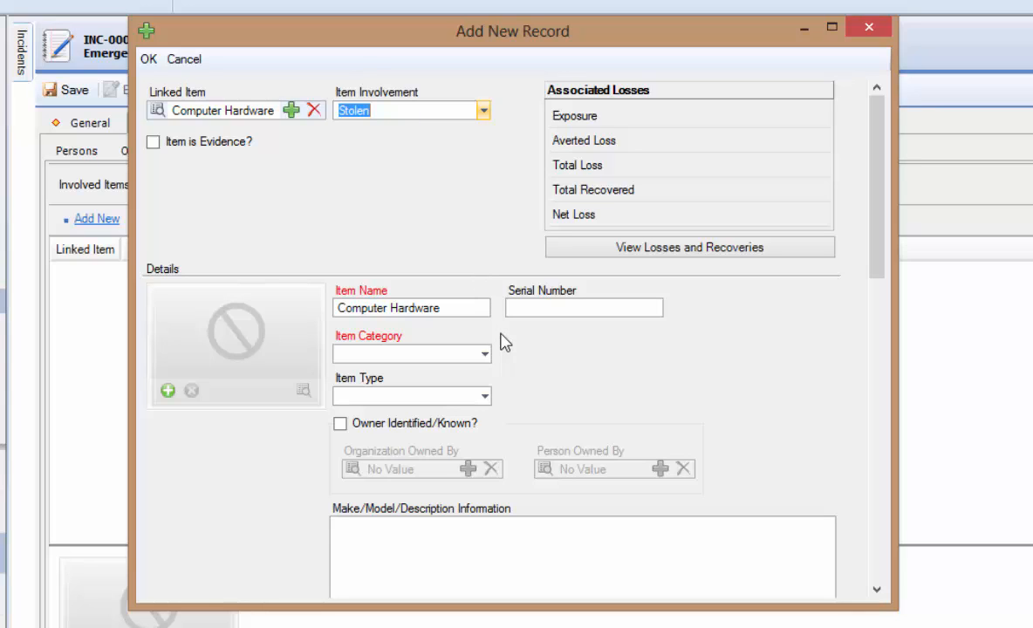
pyautogui.click(486, 355)
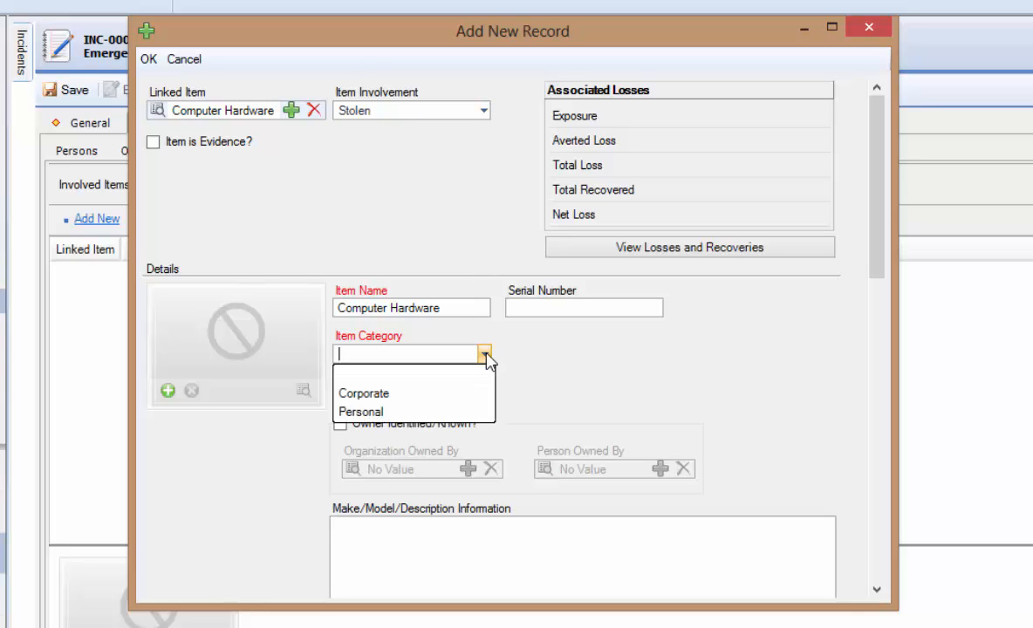
pyautogui.click(484, 394)
pyautogui.click(484, 396)
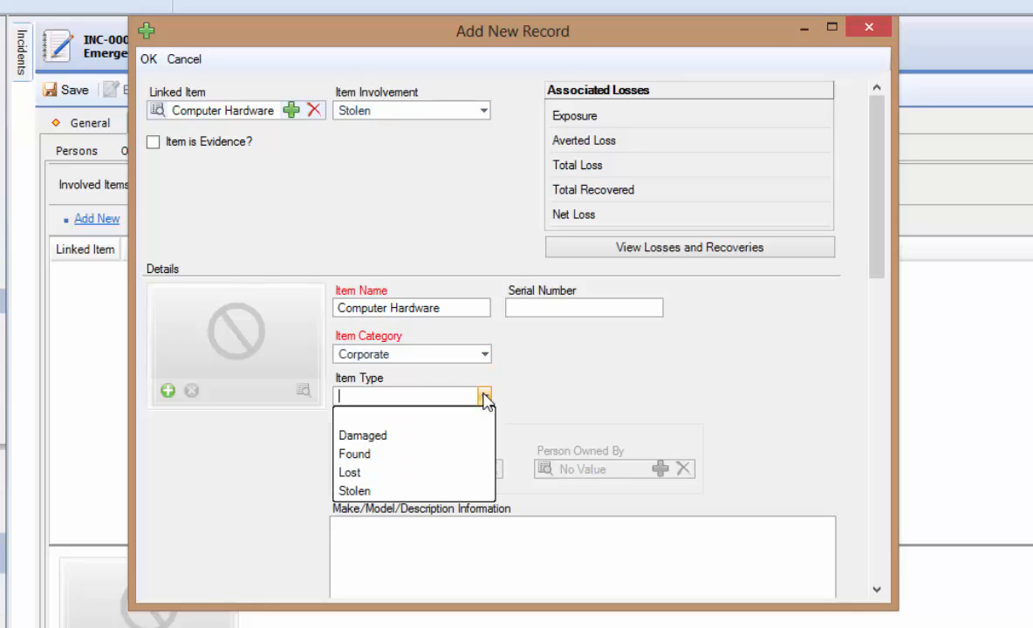
pyautogui.click(473, 491)
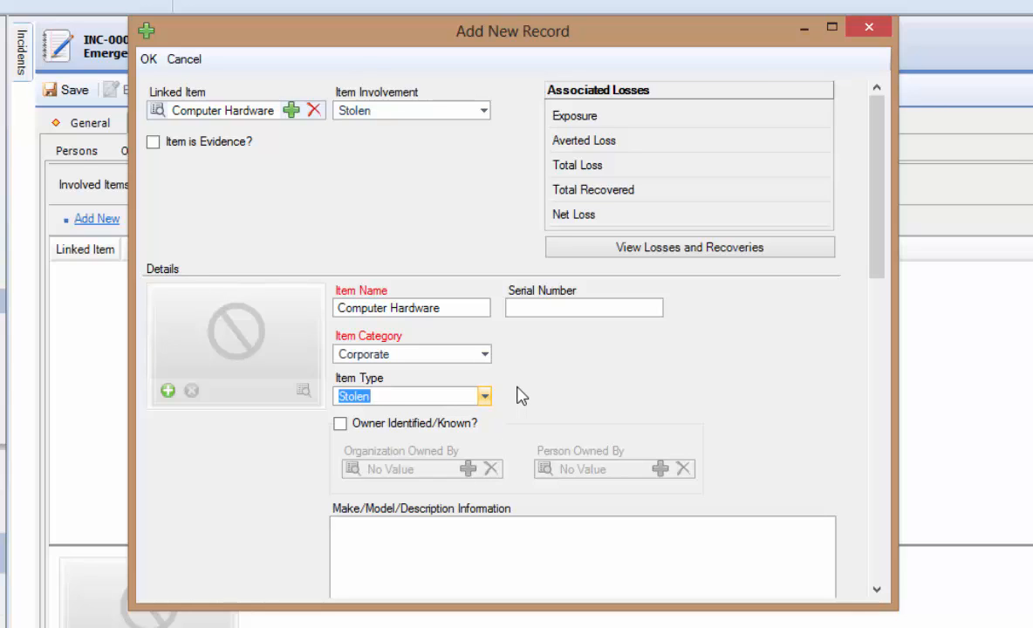
# Mark the item's owner as known, assign Caissa Fischer Corporation as the owning organization, and accept the record
pyautogui.click(341, 423)
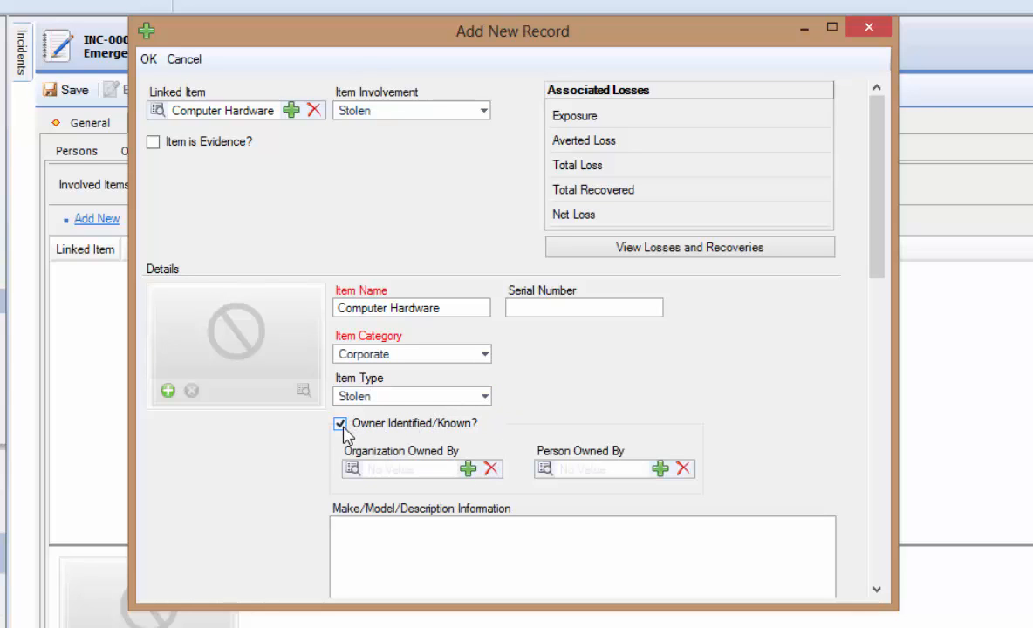
pyautogui.click(376, 468)
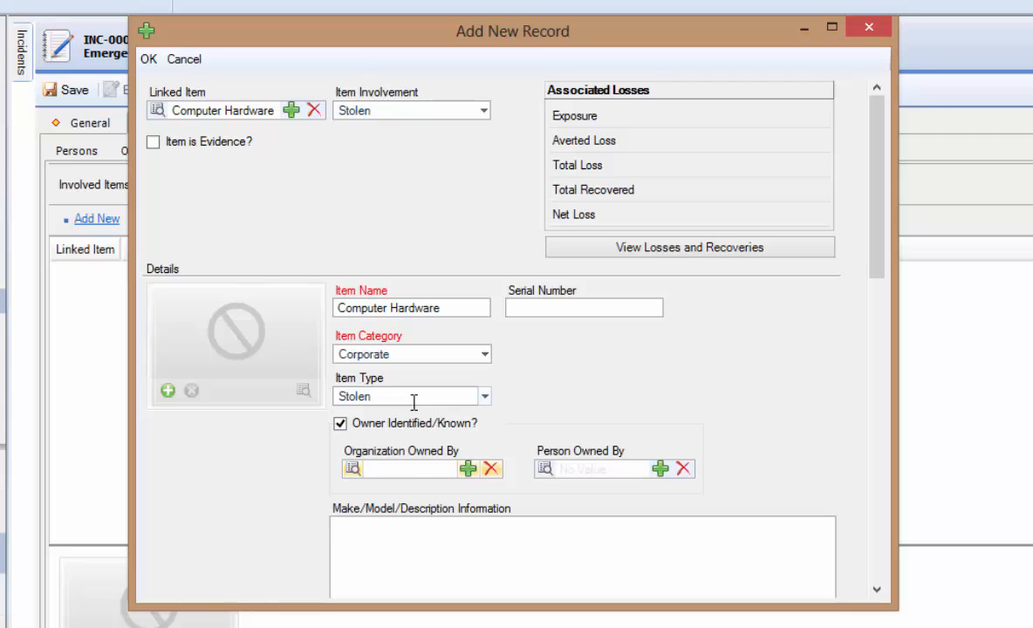
pyautogui.write('cais')
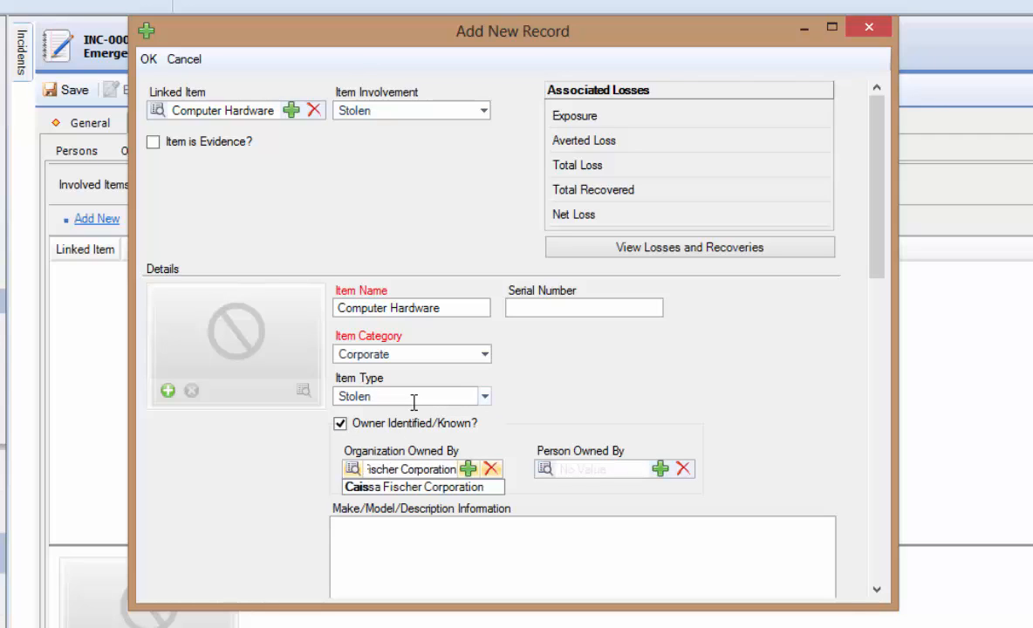
pyautogui.press('Return')
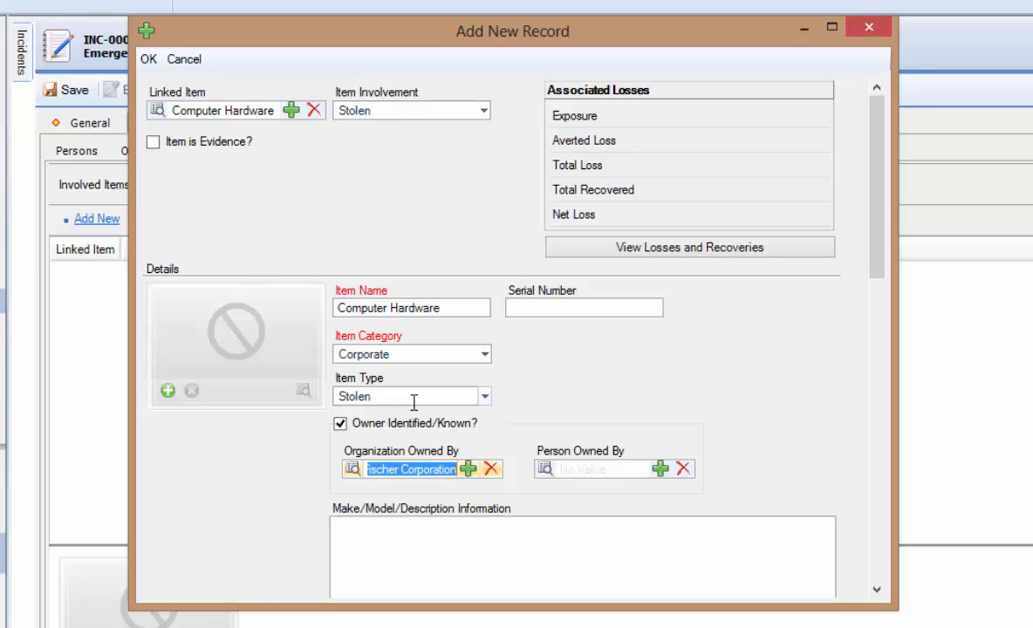
pyautogui.click(149, 59)
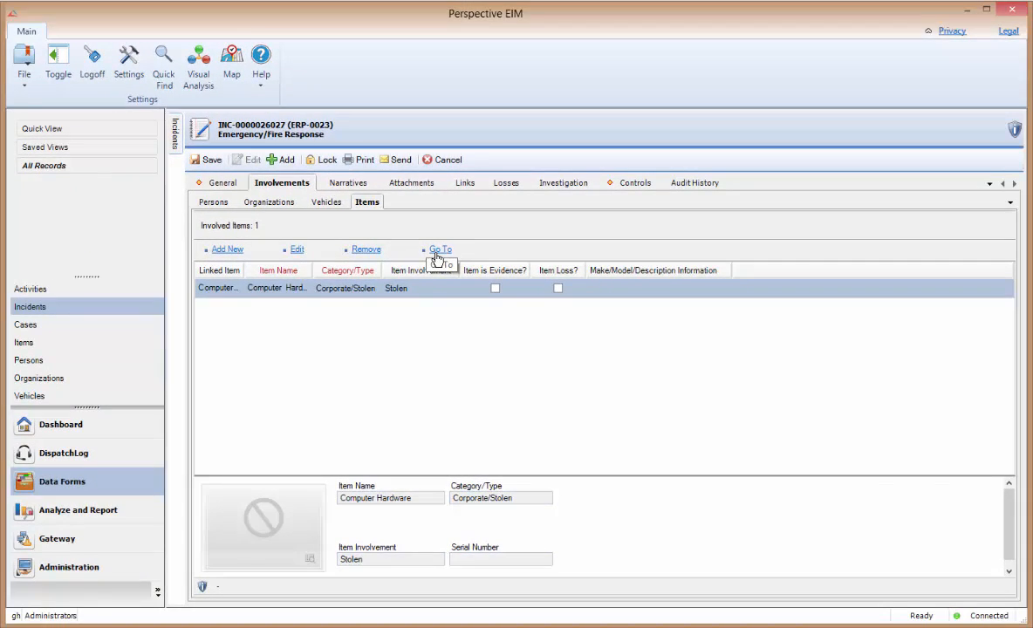
# Go to the linked Computer Hardware item record, set its identified owner organization to Caissa Fischer Corporation, and save it
pyautogui.click(397, 224)
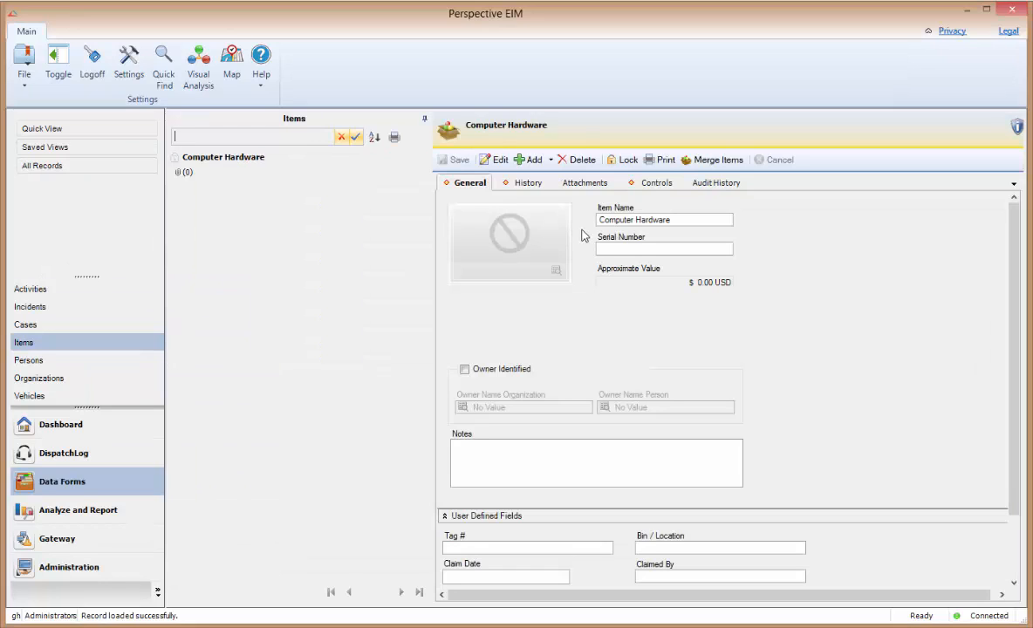
pyautogui.click(496, 162)
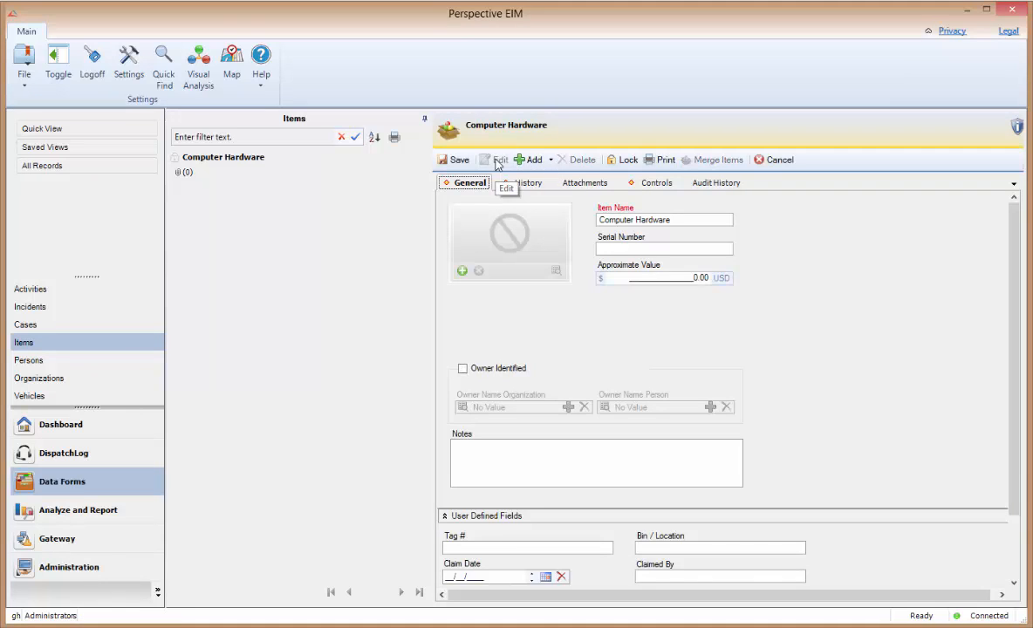
pyautogui.click(463, 368)
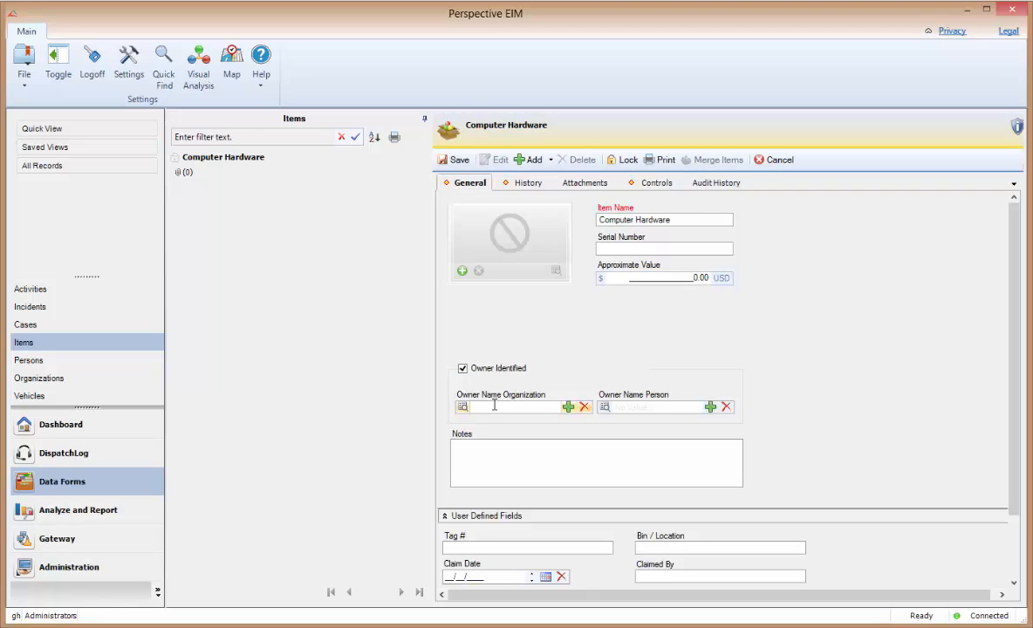
pyautogui.write('cal')
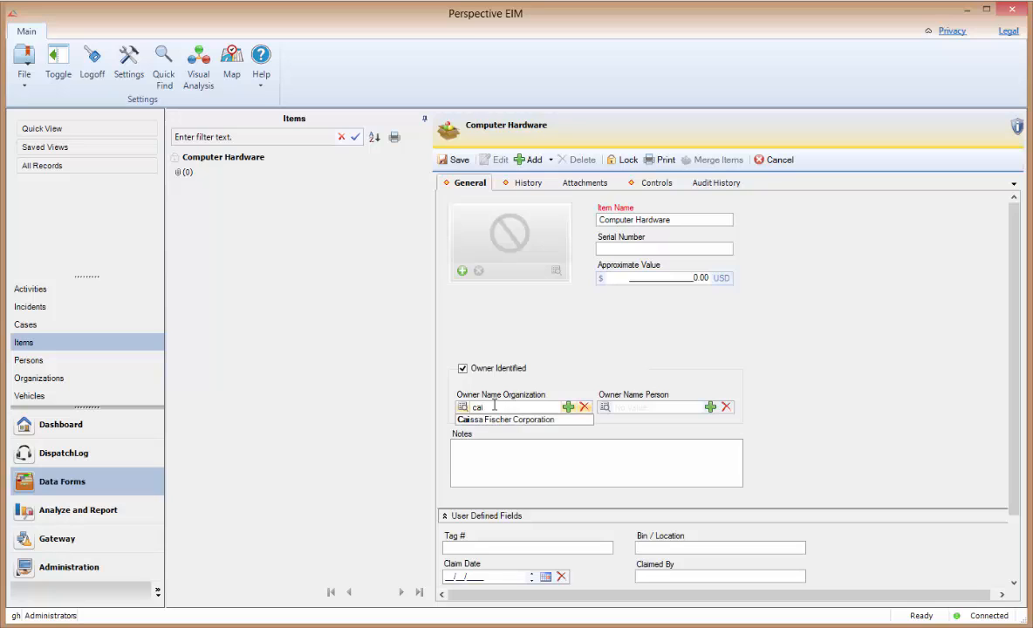
pyautogui.press('Return')
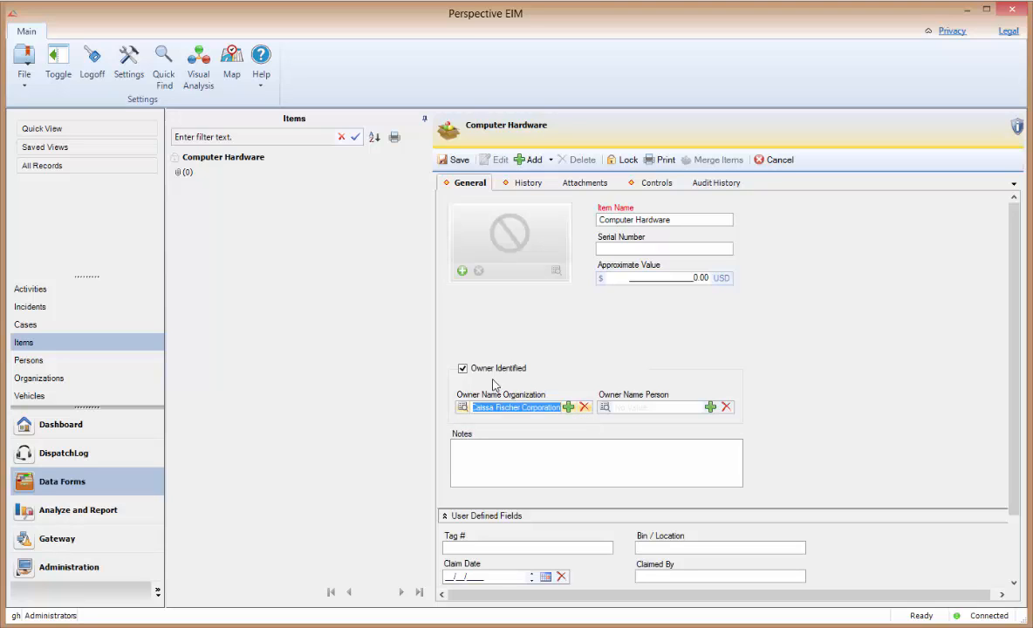
pyautogui.click(448, 165)
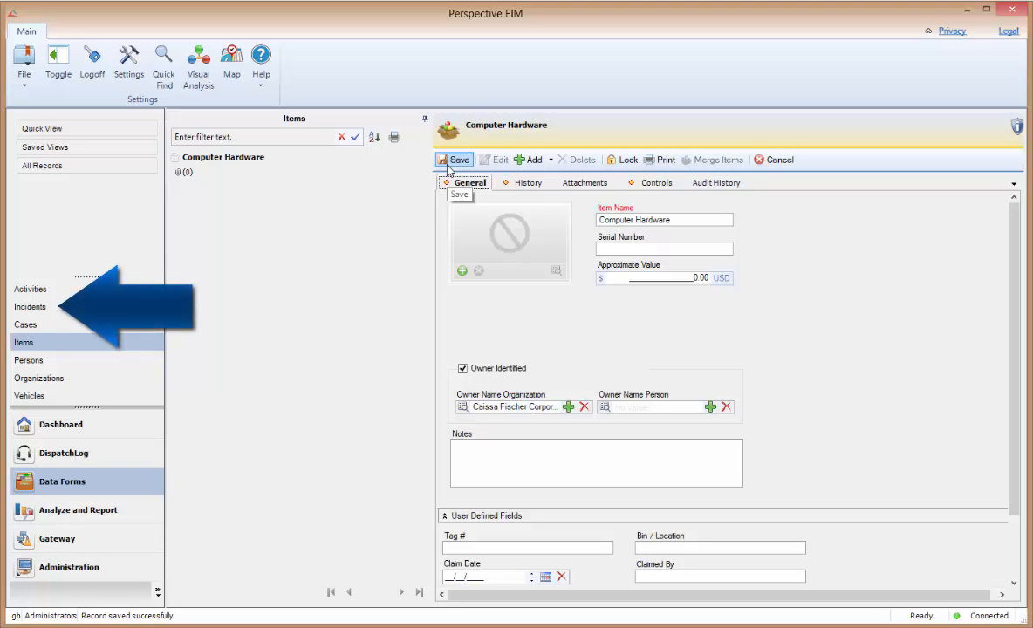
# Return to the incident record and start another new involved item
pyautogui.click(53, 315)
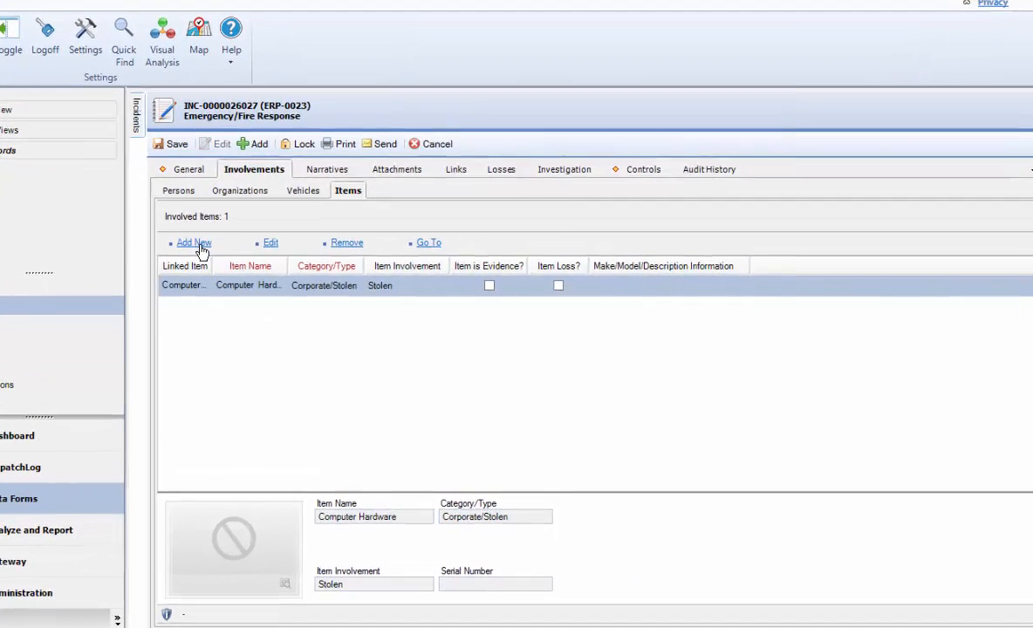
pyautogui.click(197, 245)
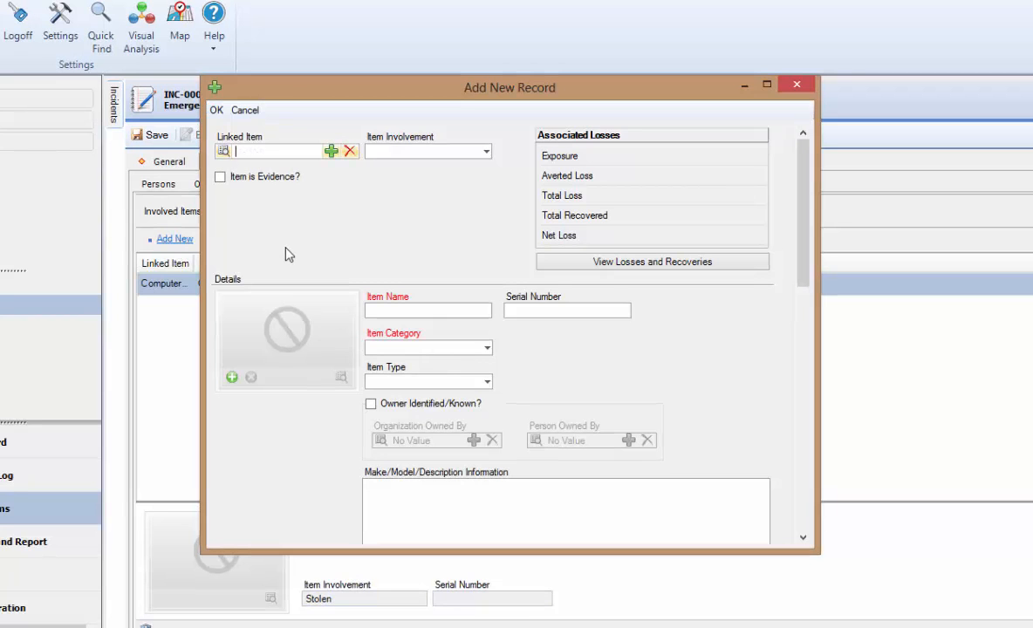
# Examine the General and Controls settings of the Quick Add form for a linked item, then leave without saving
pyautogui.click(330, 152)
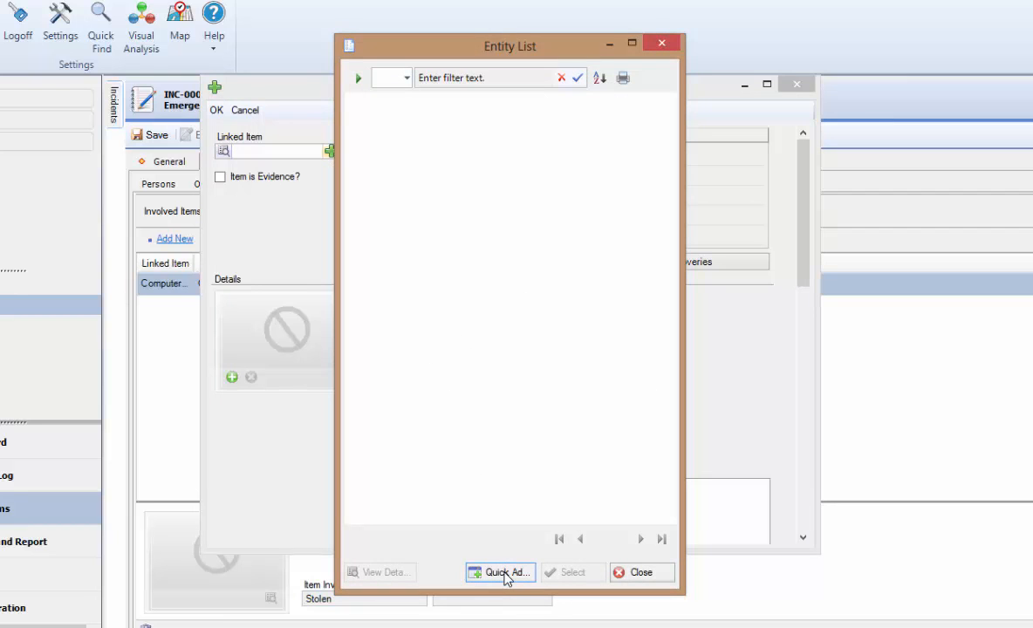
pyautogui.click(504, 574)
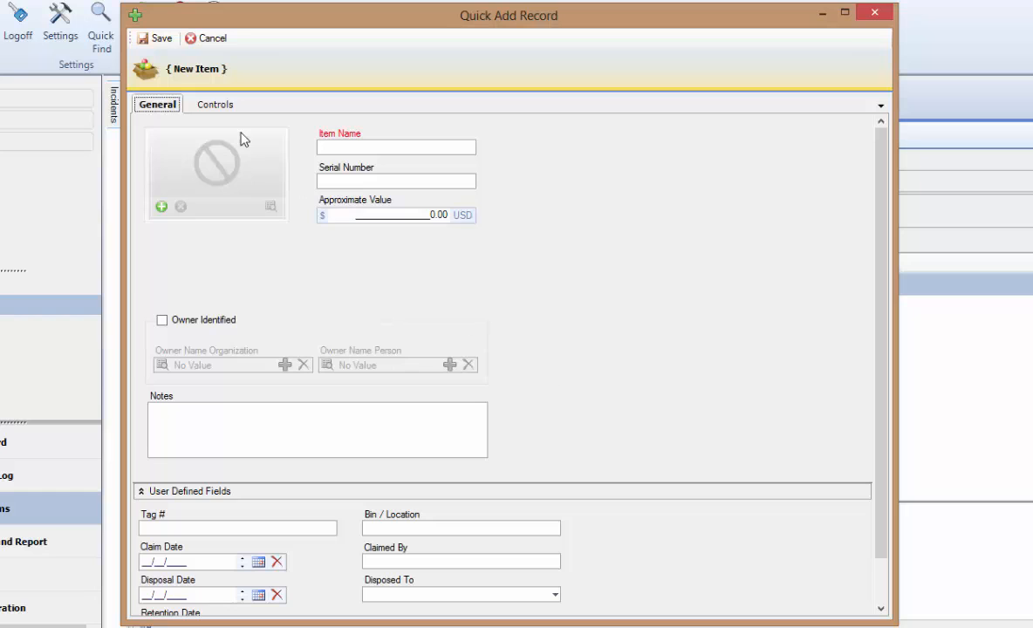
pyautogui.click(219, 108)
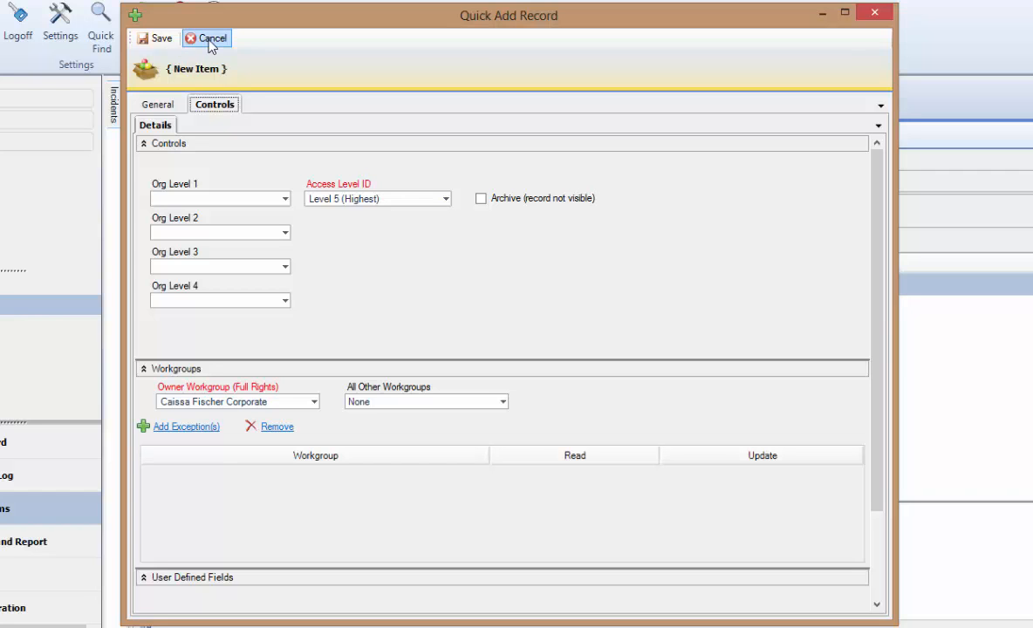
pyautogui.click(208, 37)
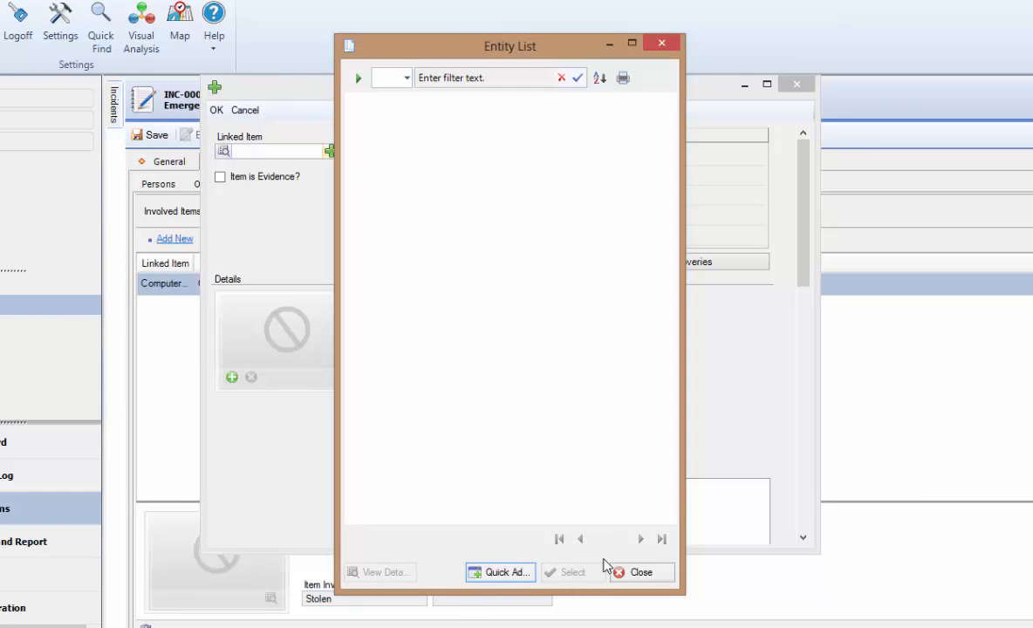
pyautogui.click(630, 572)
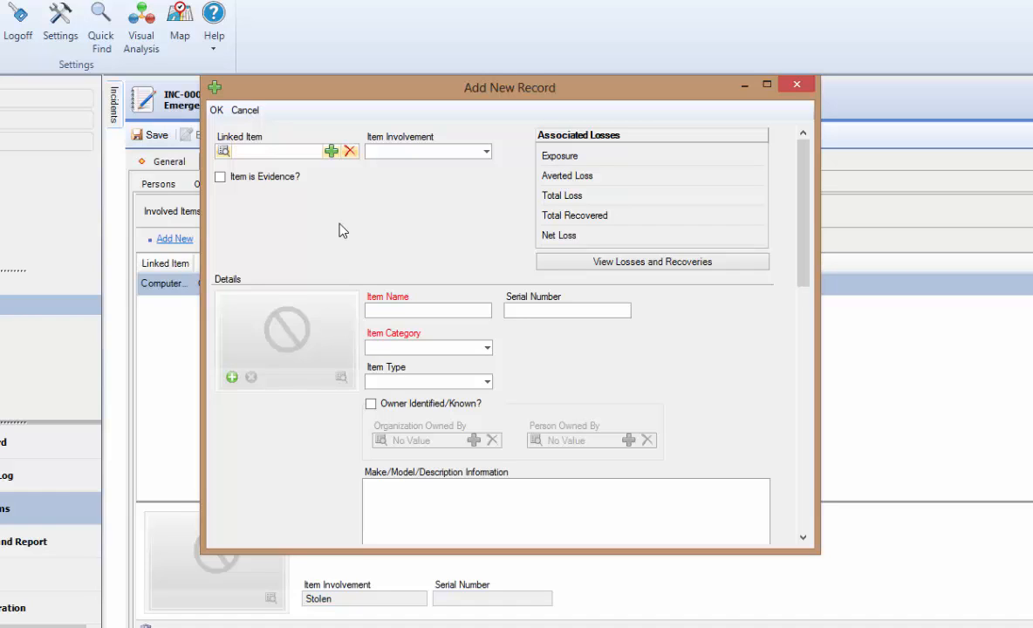
# Name the unlinked item Wallet and set its category to Personal and its type to Stolen
pyautogui.click(380, 309)
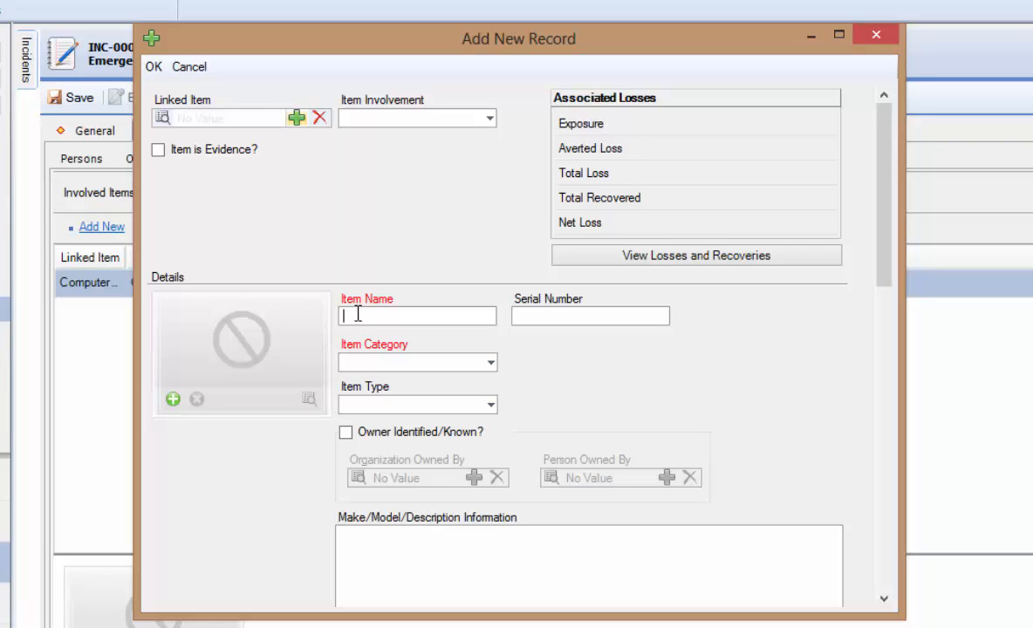
pyautogui.write('Wallet')
pyautogui.click(490, 361)
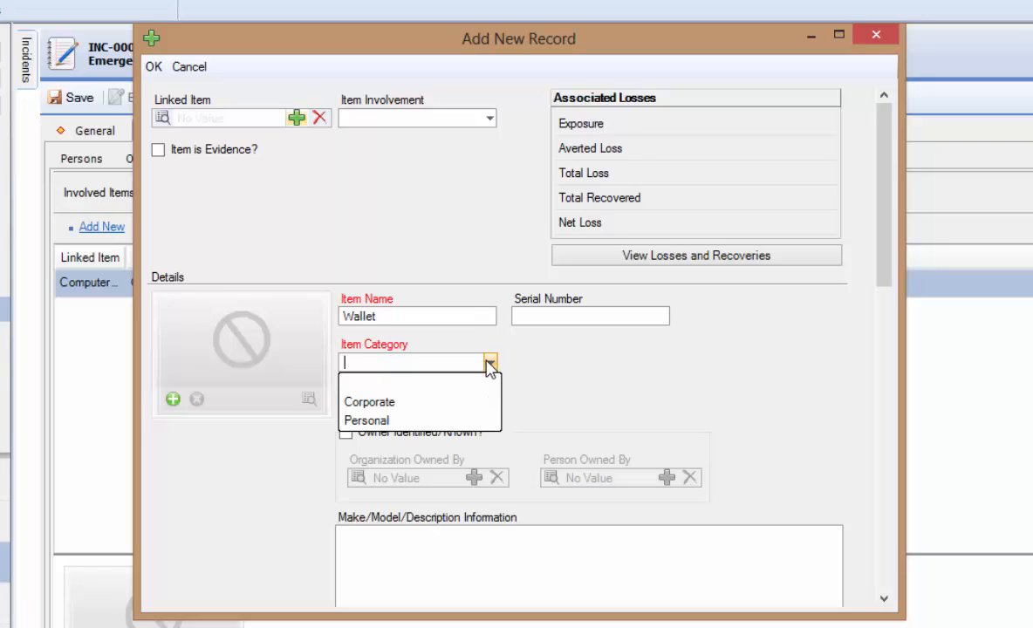
pyautogui.click(479, 421)
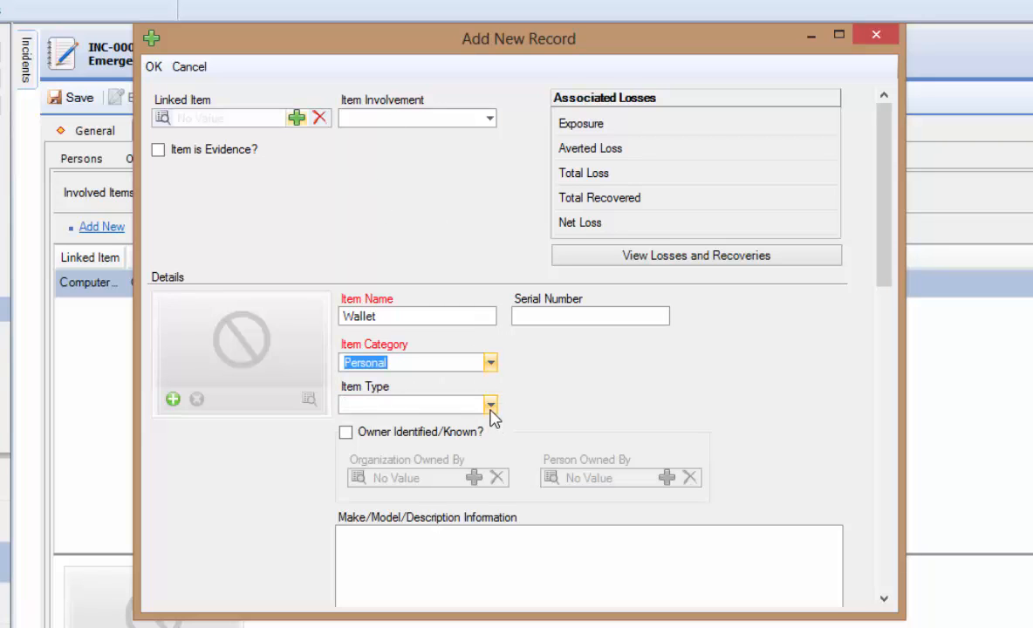
pyautogui.click(490, 406)
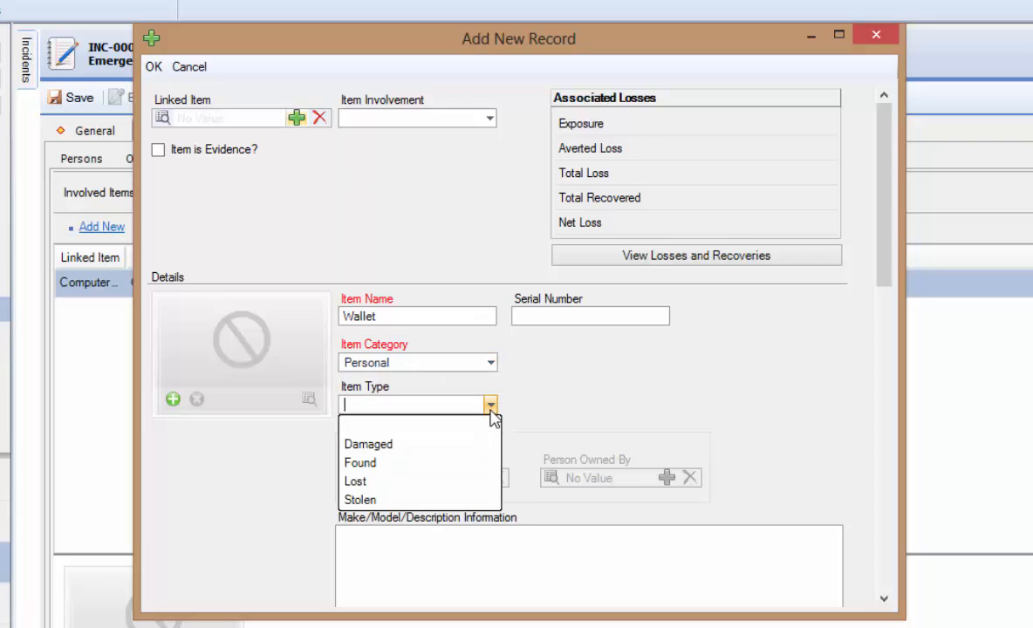
pyautogui.click(468, 502)
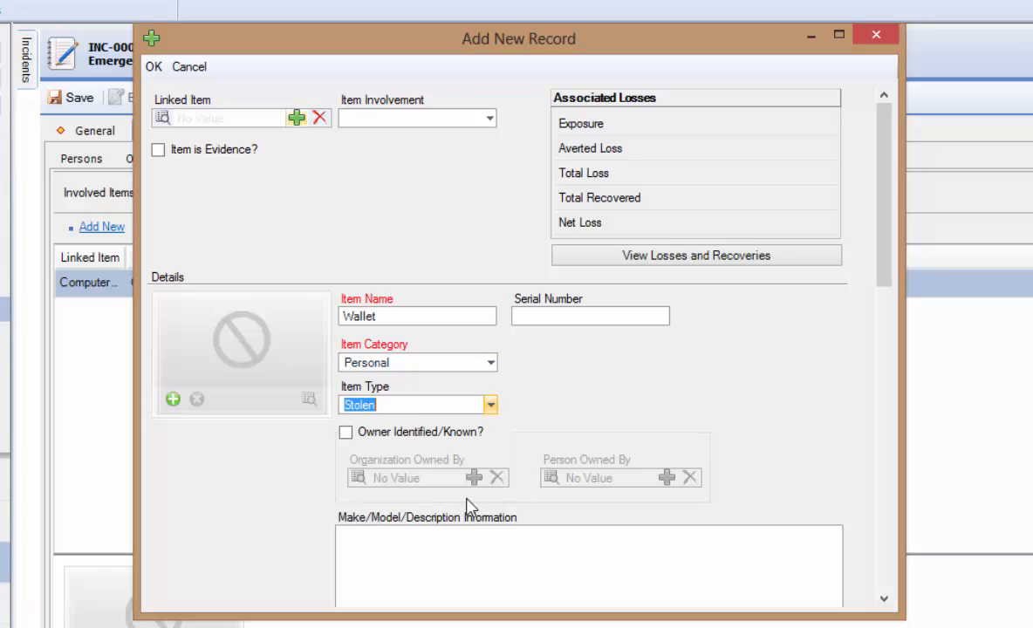
# Mark the wallet's owner as known and select the owning person from the matches for the surname
pyautogui.click(346, 432)
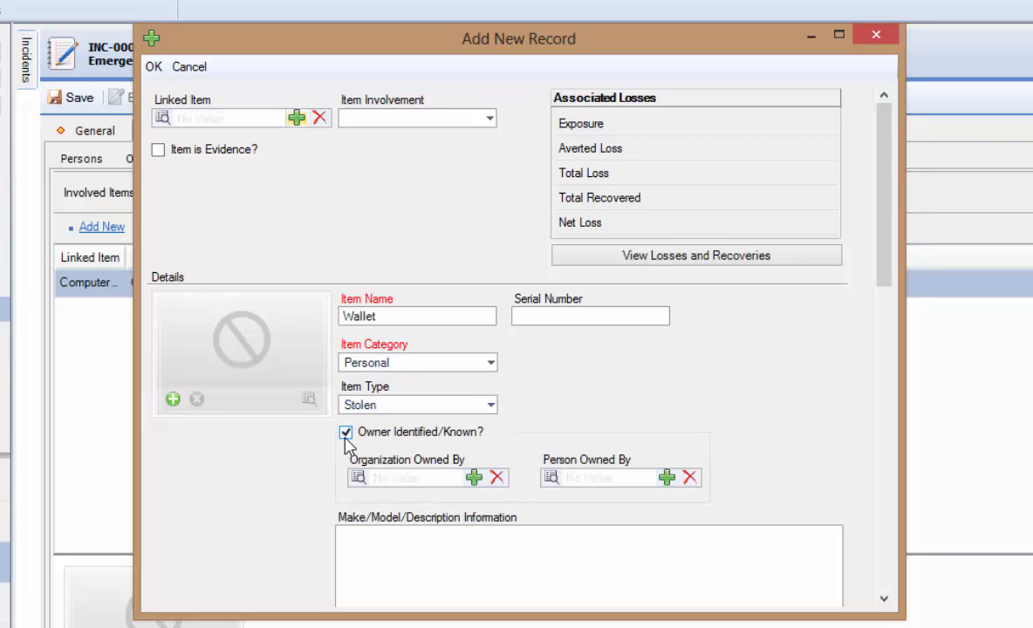
pyautogui.click(600, 475)
pyautogui.write('w')
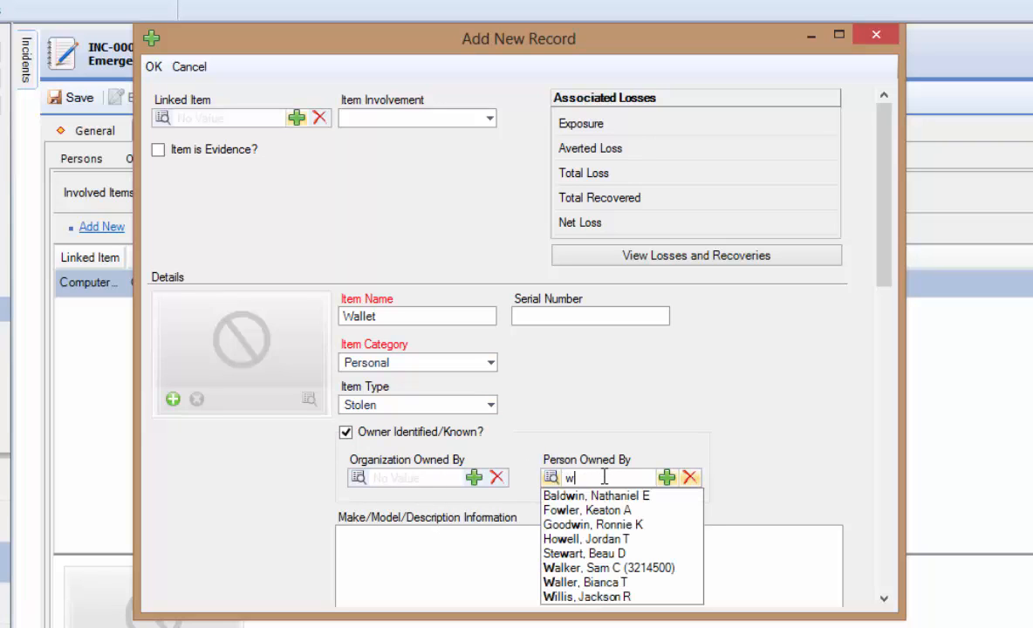
pyautogui.write('ill')
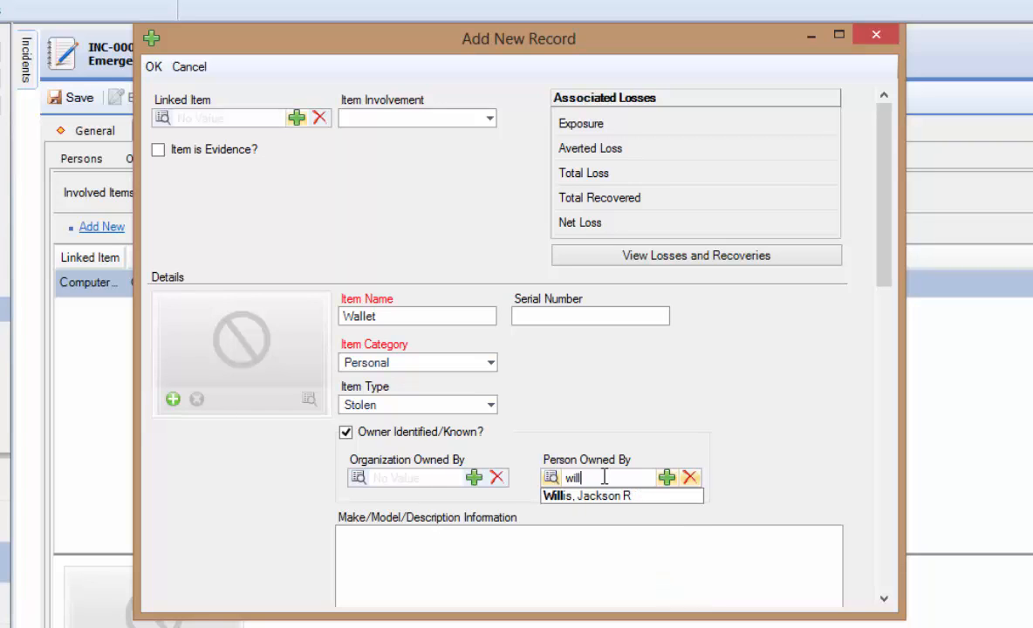
pyautogui.press('Down')
pyautogui.press('Down')
pyautogui.press('Down')
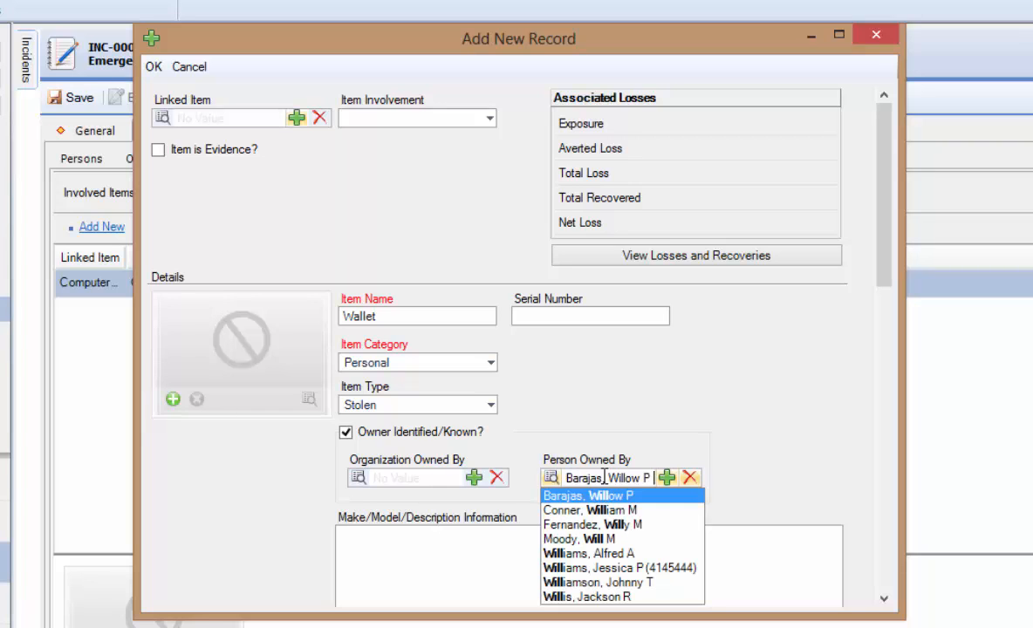
pyautogui.press('Down')
pyautogui.press('Down')
pyautogui.press('Return')
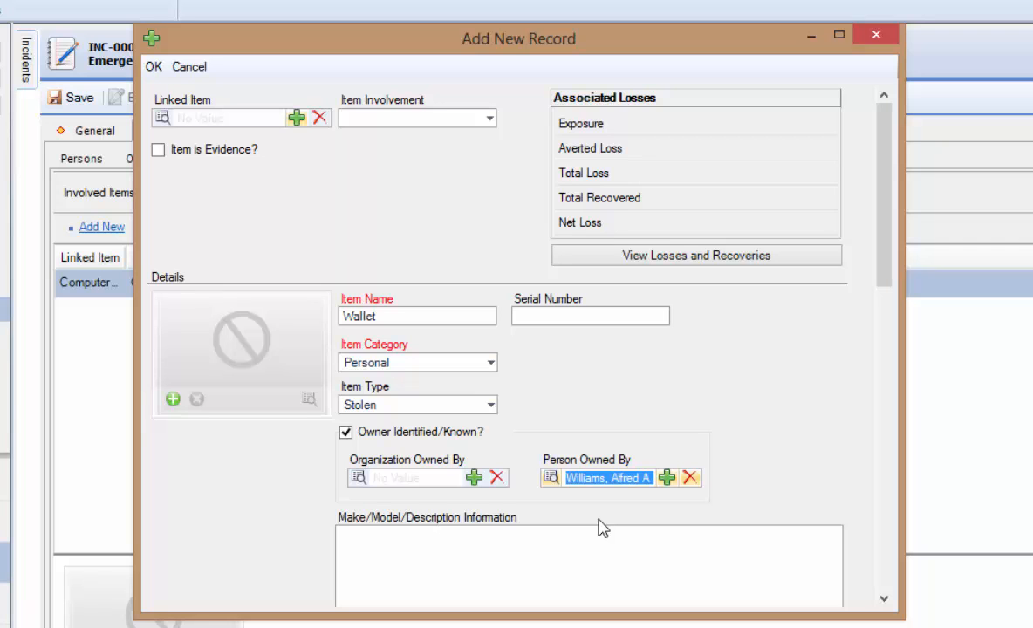
# Set the wallet's item involvement to Stolen and accept the record into the incident
pyautogui.click(450, 117)
pyautogui.click(474, 254)
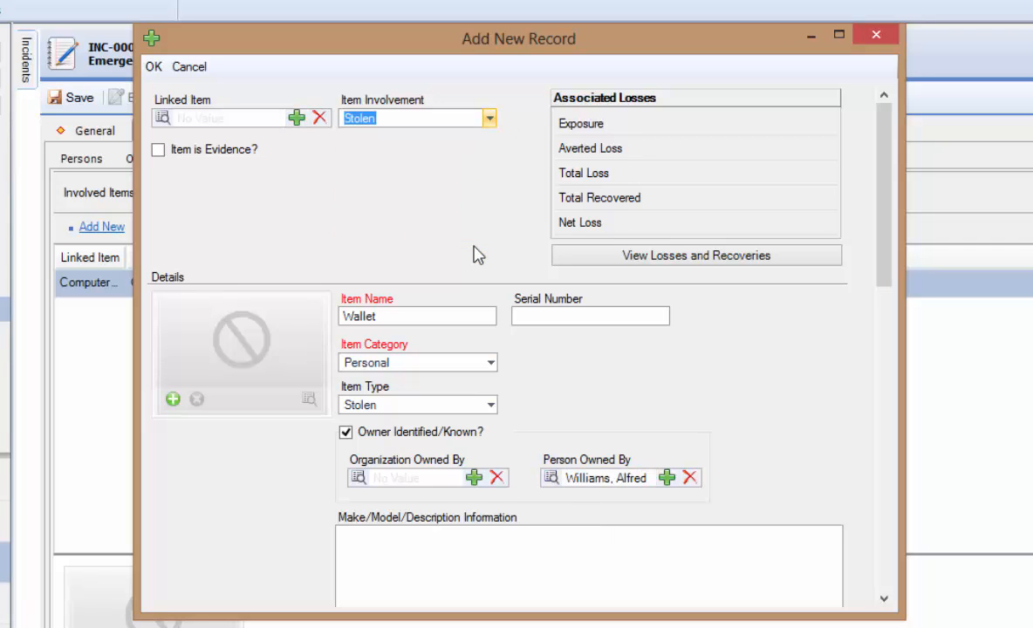
pyautogui.click(150, 67)
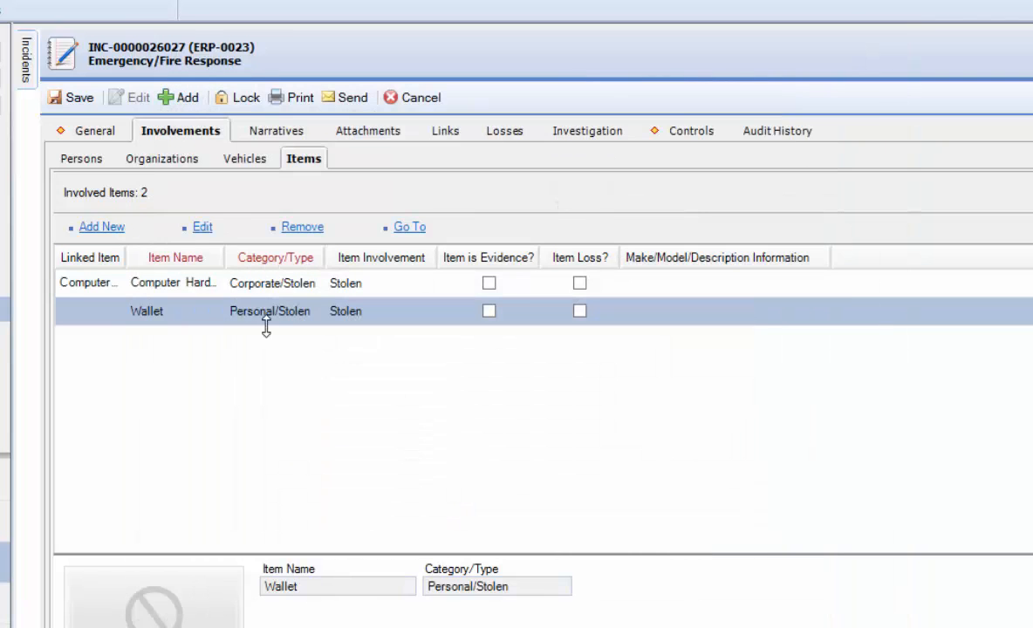